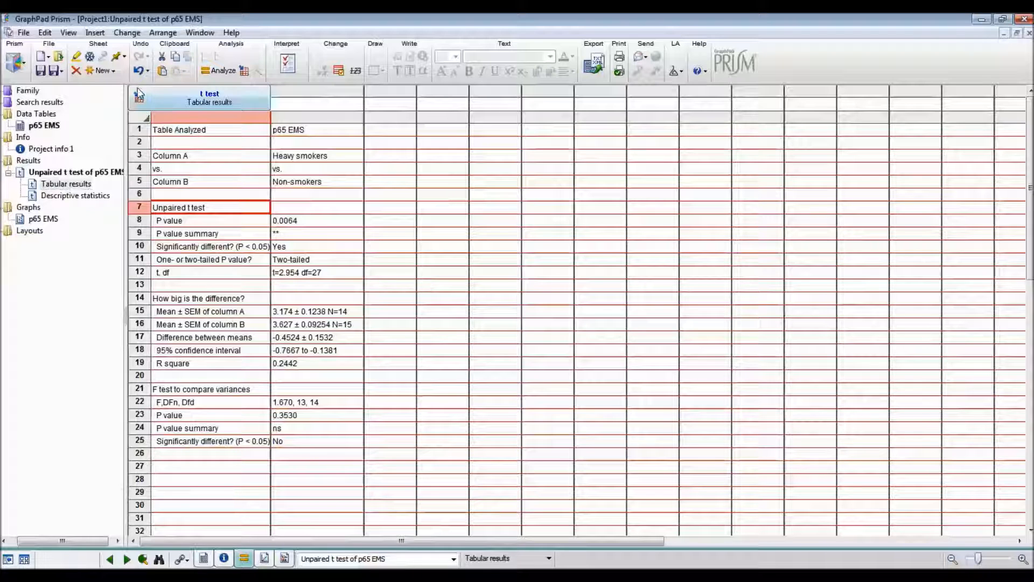
Create a new column data table for error values calculated elsewhere, entered as Mean, SD, N.
click(116, 71)
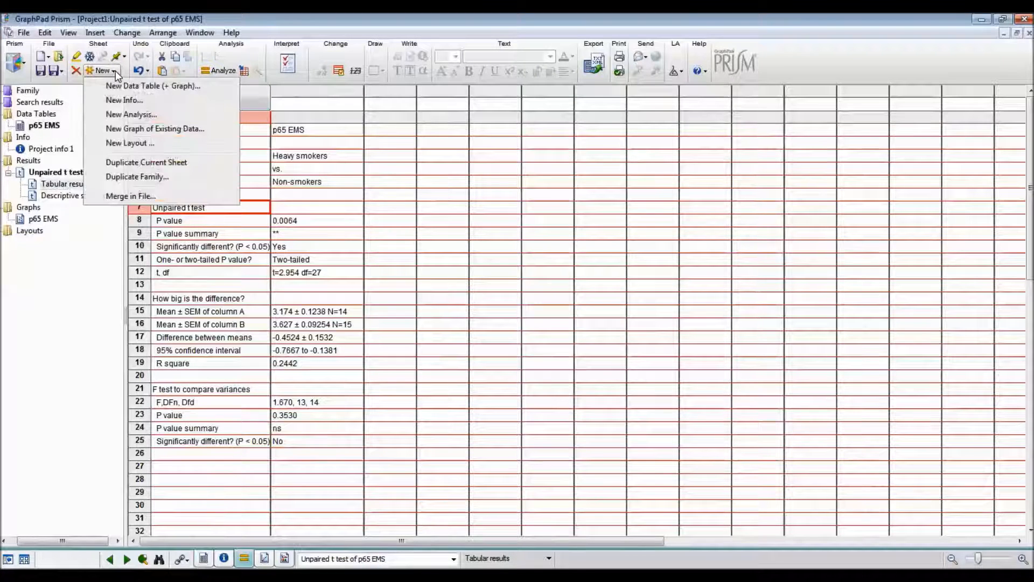
click(153, 86)
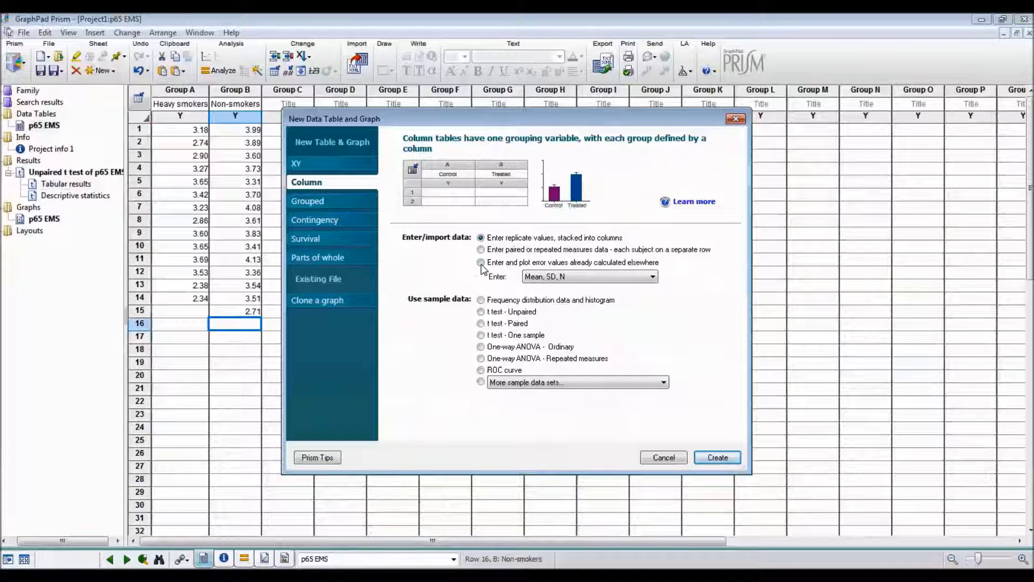
click(481, 264)
click(652, 277)
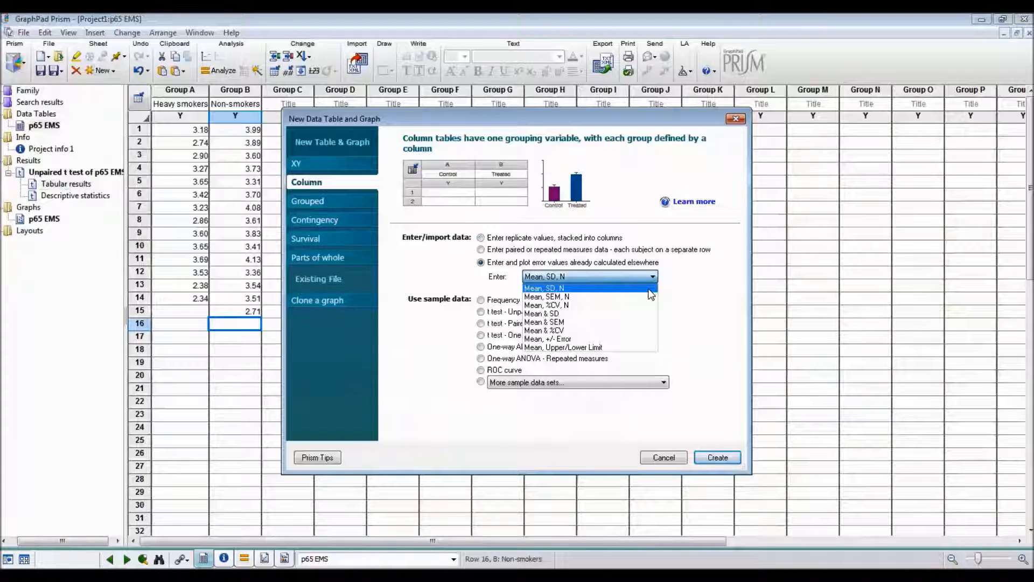
click(648, 289)
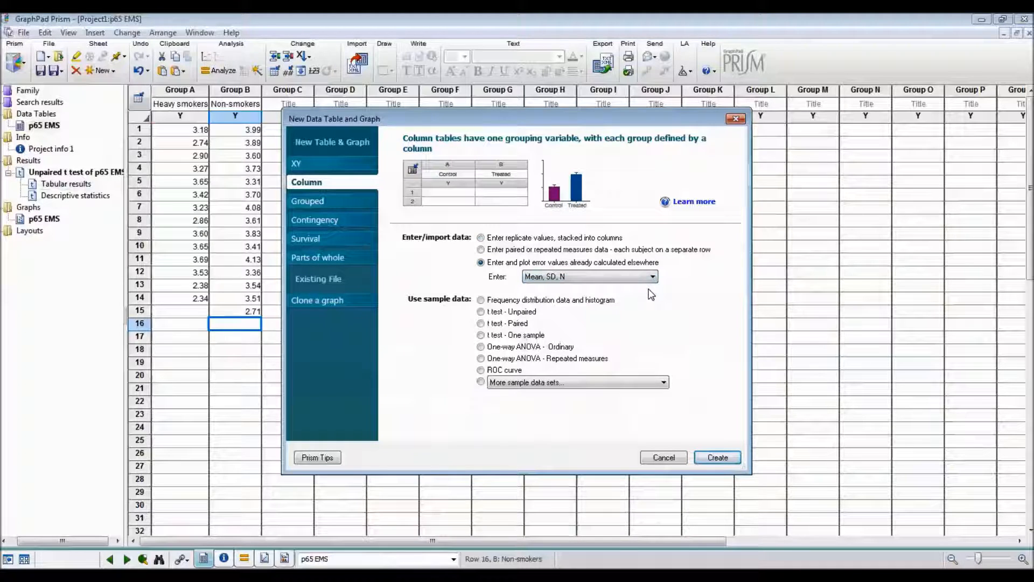
click(722, 457)
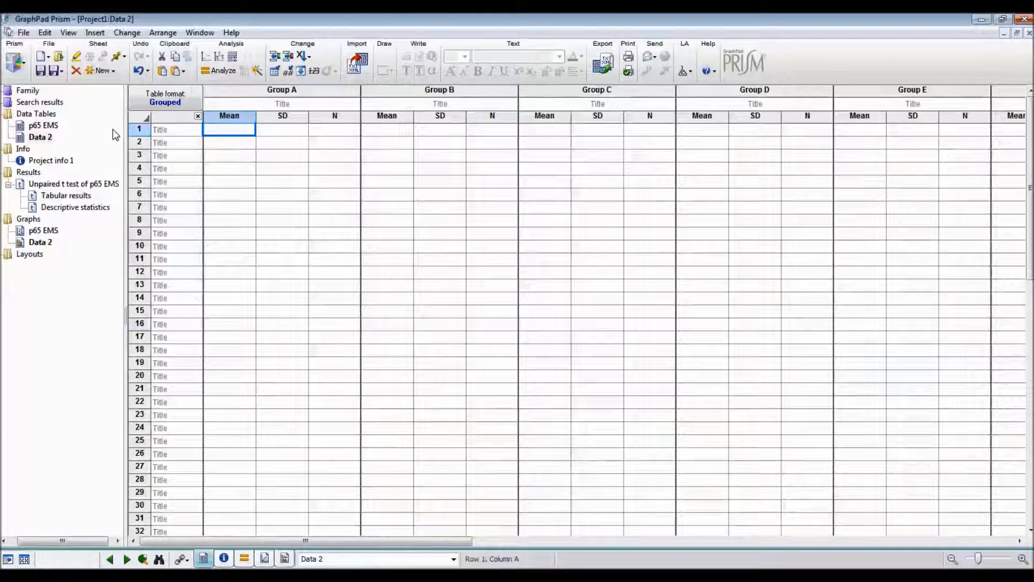
Rename the new Data 2 table as TV Hours.
click(42, 137)
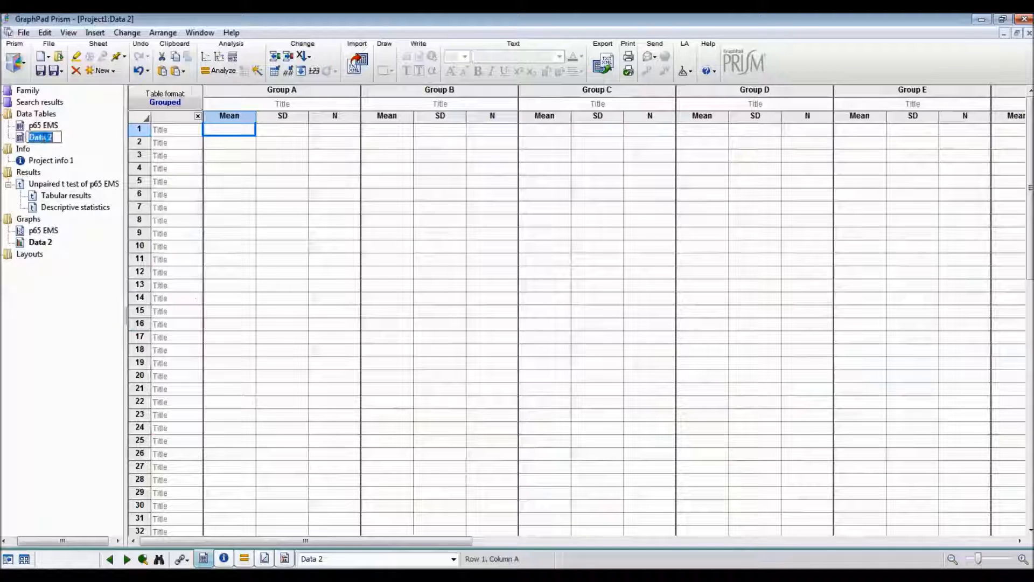
text(TV )
text(/h)
key(BackSpace)
key(BackSpace)
text(hour)
key(Return)
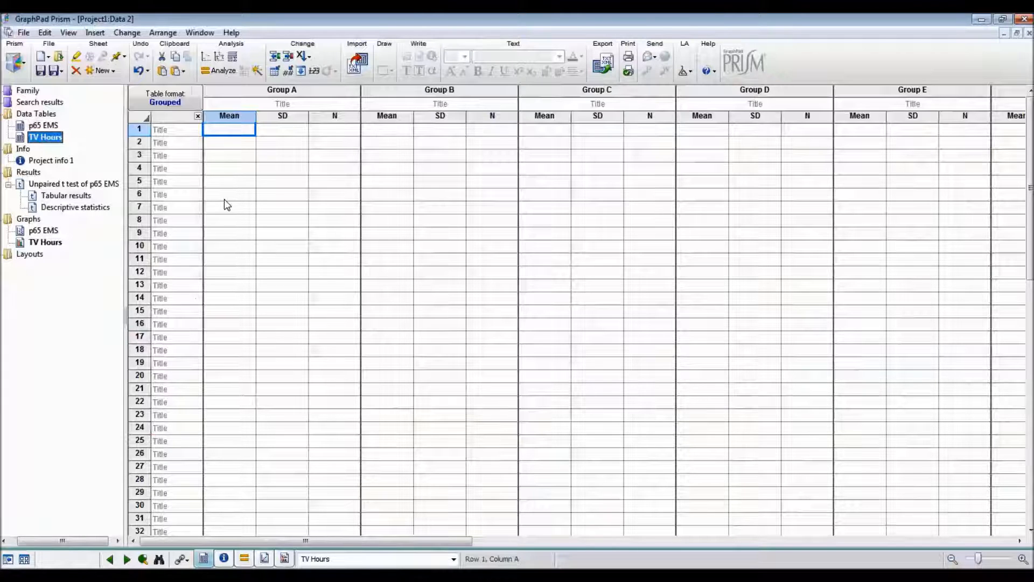
Title Group A "Clinically obese" and Group B "Not clinically obese" in the TV Hours table.
click(260, 105)
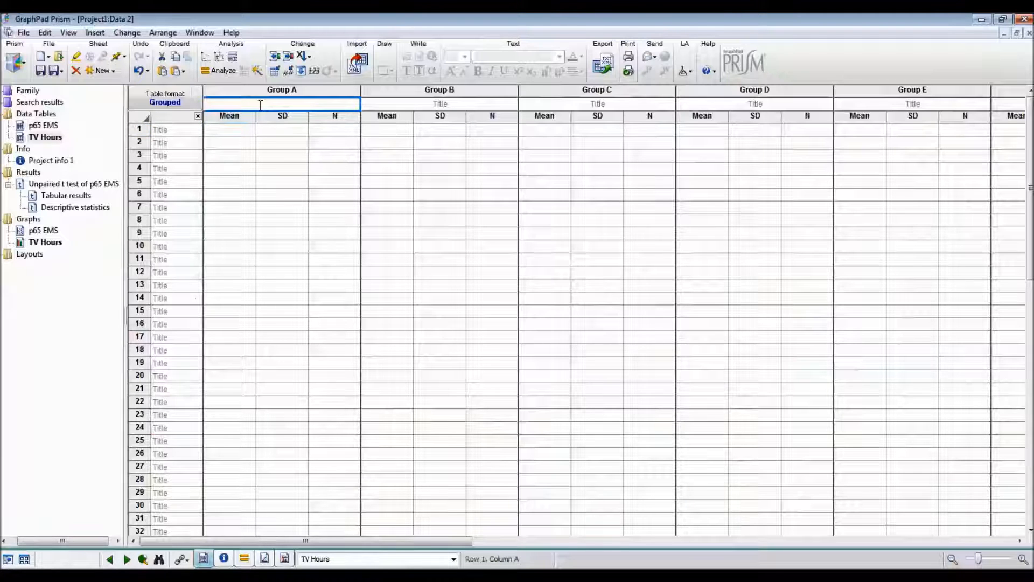
text(Clinically obese)
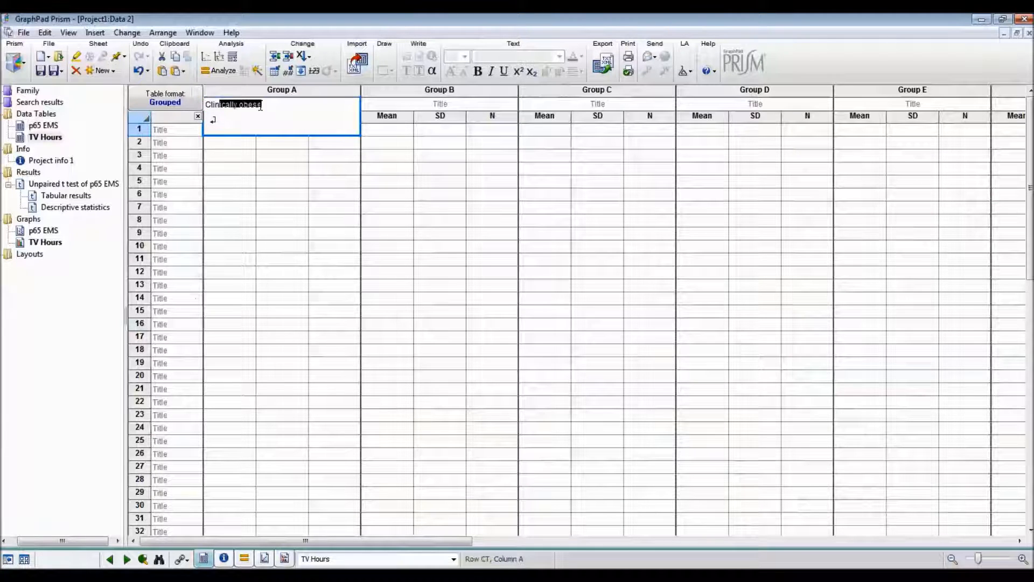
key(Tab)
text(Not)
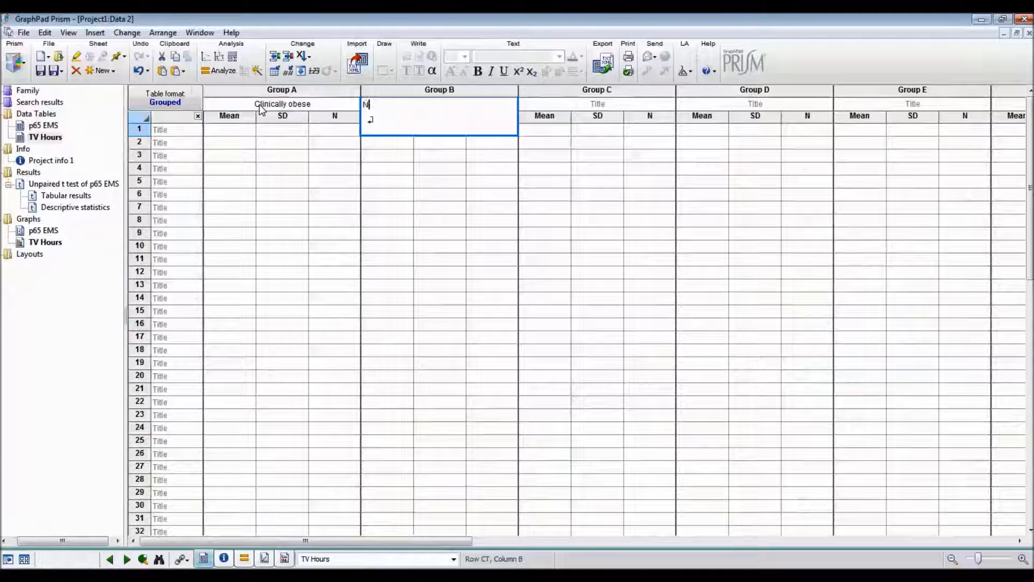
key(Return)
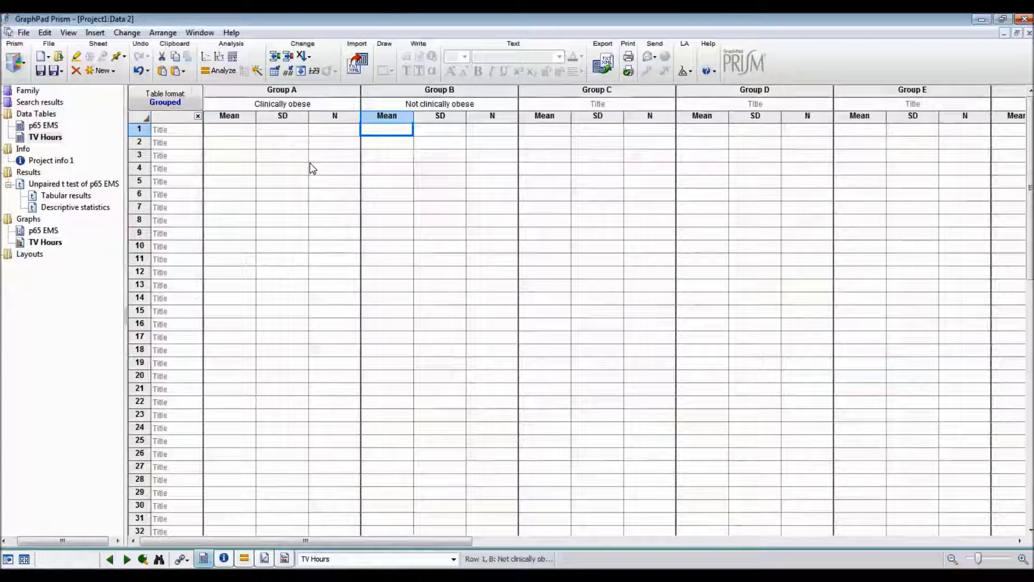
Enter the Clinically obese values in row 1: mean 5.52, SD 10.44 and N 103.
click(241, 129)
text(5.52)
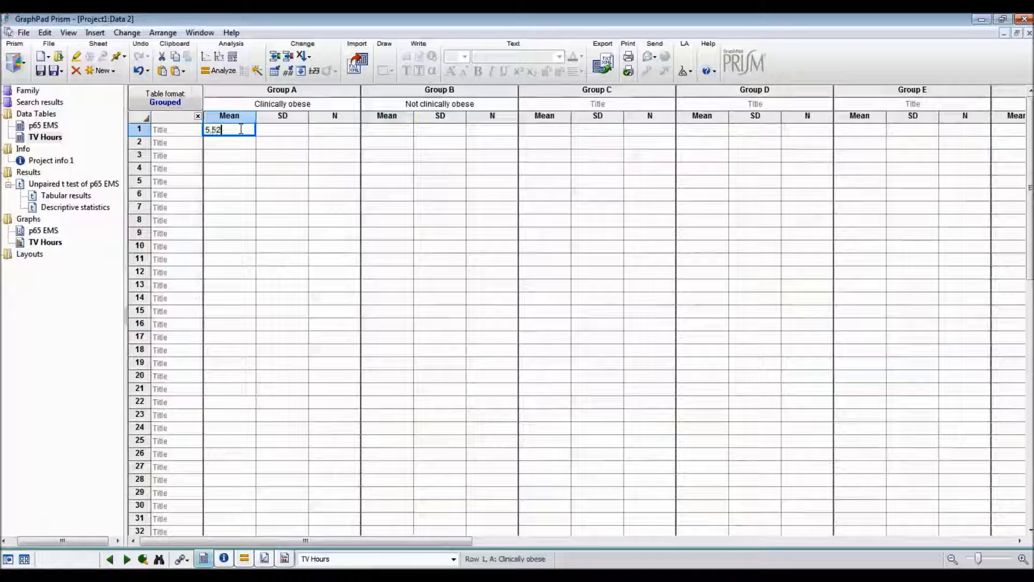
key(Tab)
text(1)
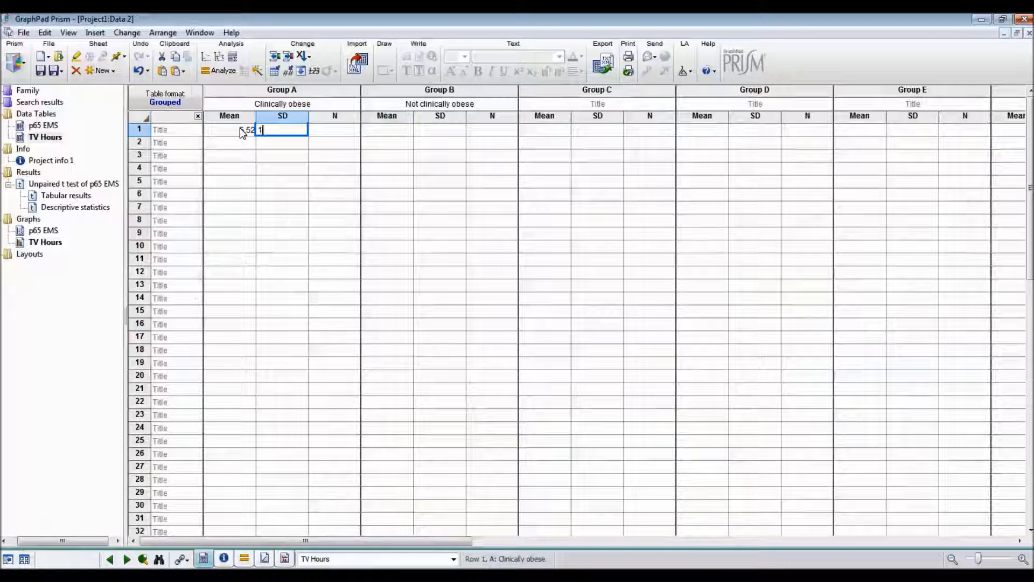
text(0.44)
key(Tab)
text(103)
key(Tab)
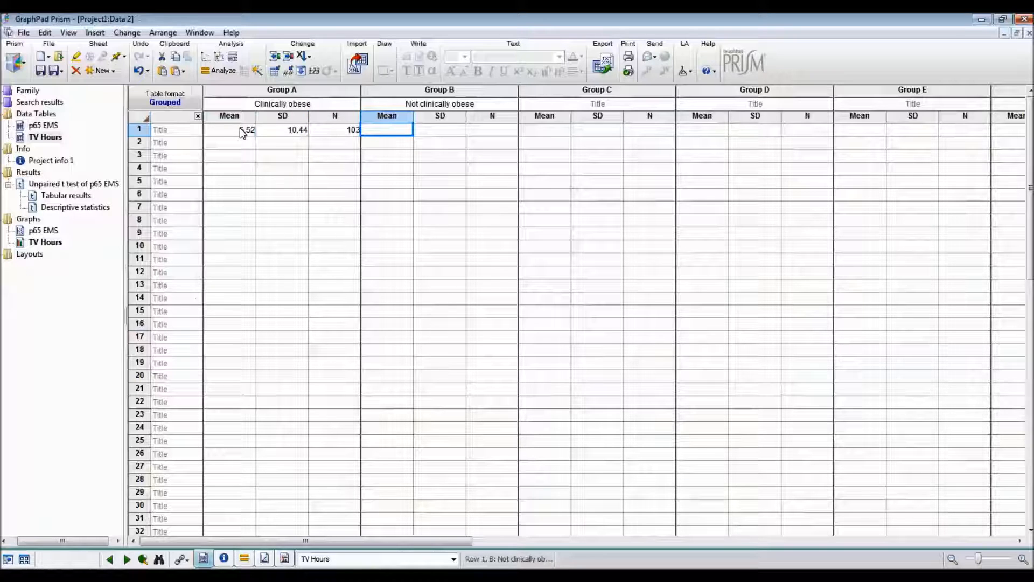
Enter the Not clinically obese values in row 1: mean 4.74, SD 6.57 and N 95.
text(4.74)
key(Tab)
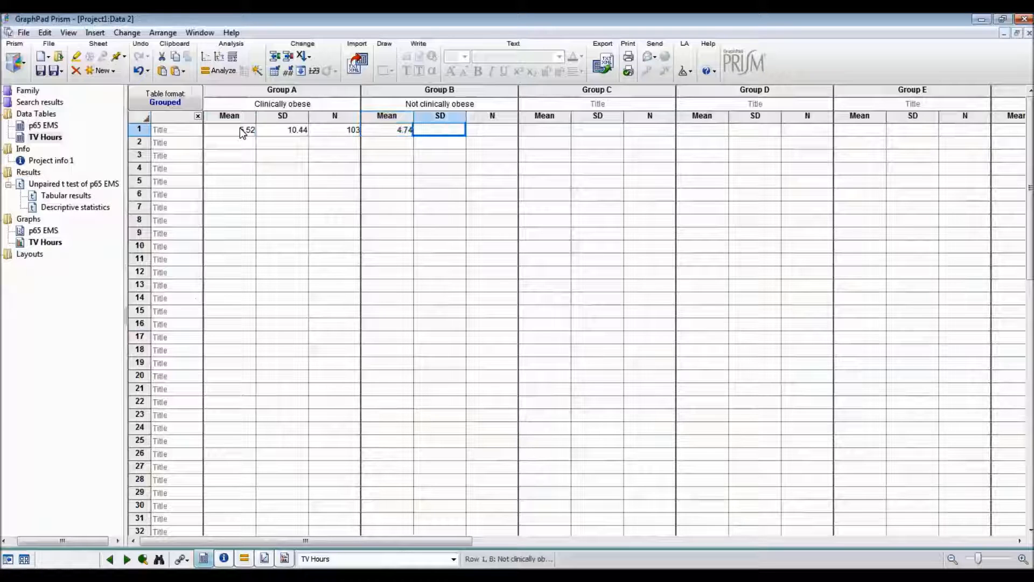
text(6.57)
key(Tab)
text(95)
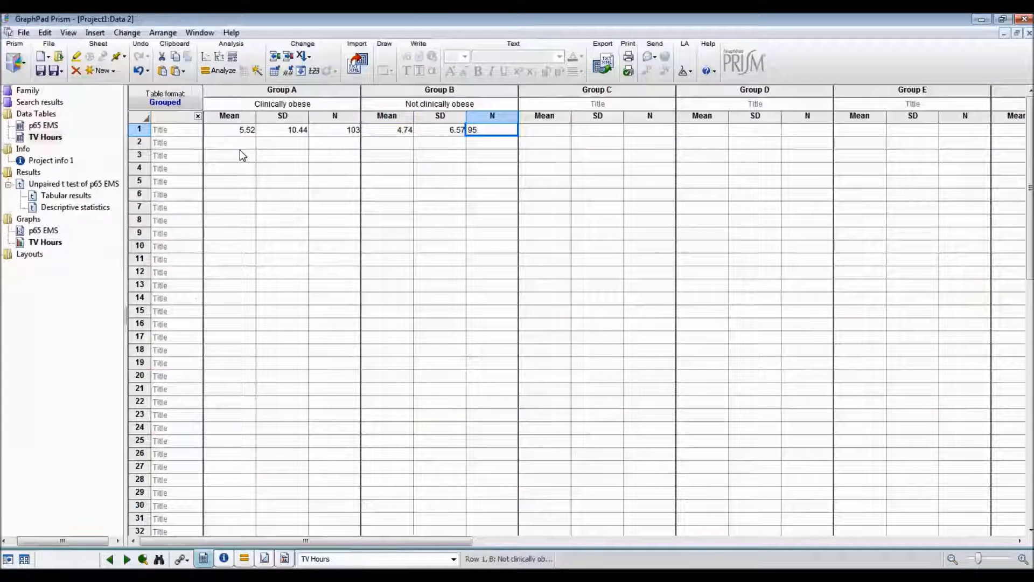
click(240, 151)
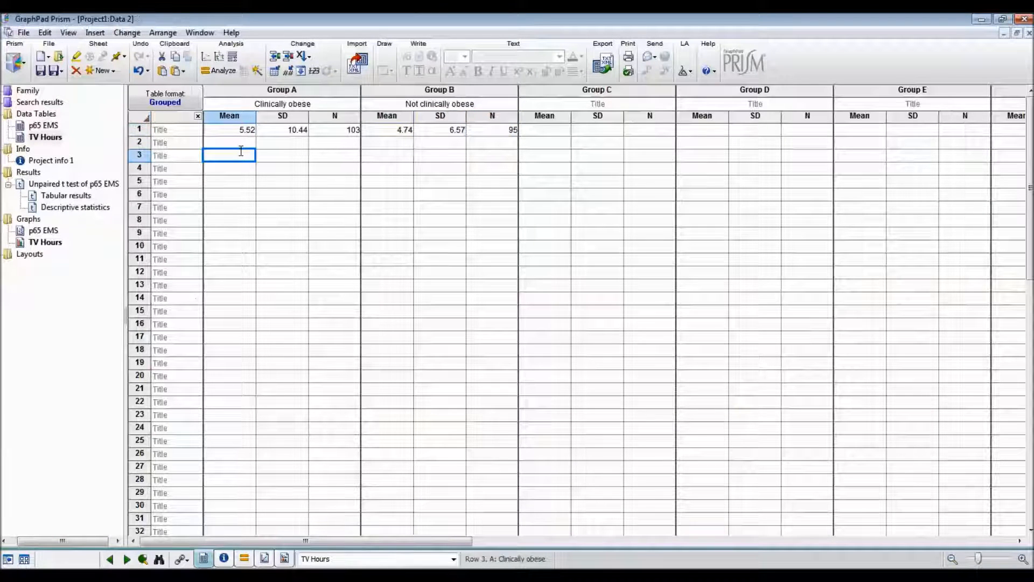
Run an unpaired t test reporting Clinically obese - Not clinically obese, with descriptive statistics for each data set, and examine the F test comparing variances.
click(218, 70)
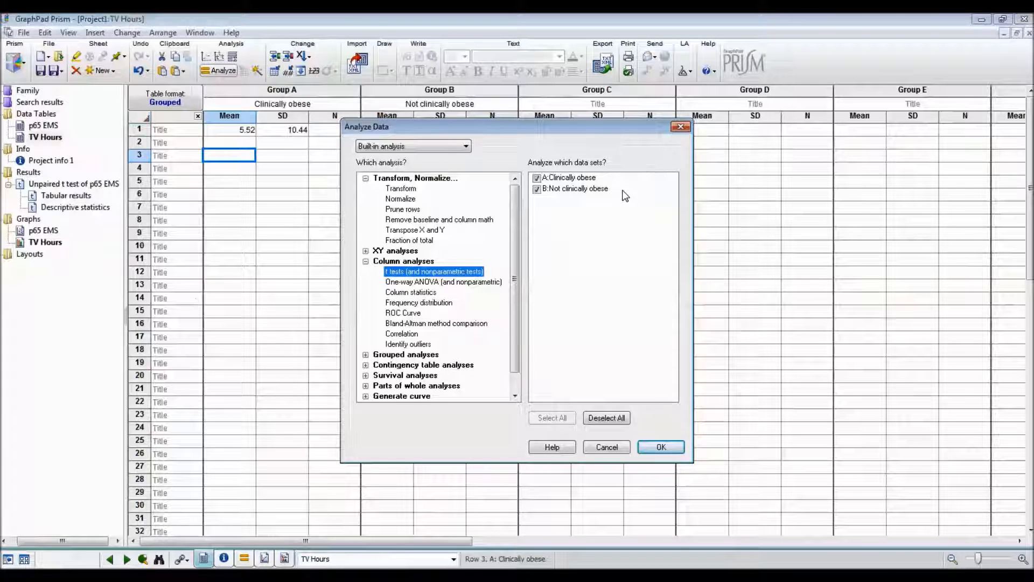
click(663, 448)
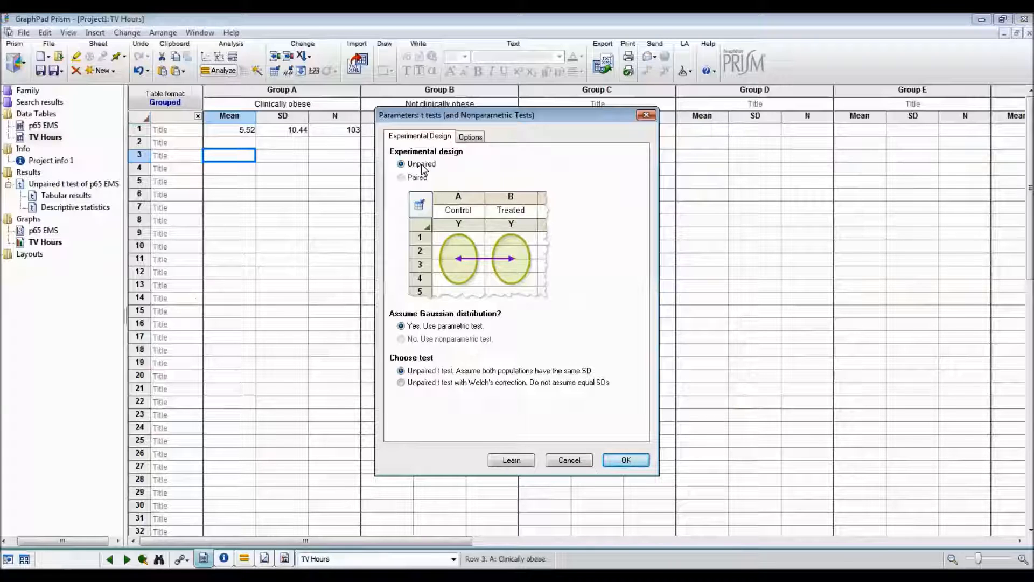
click(476, 138)
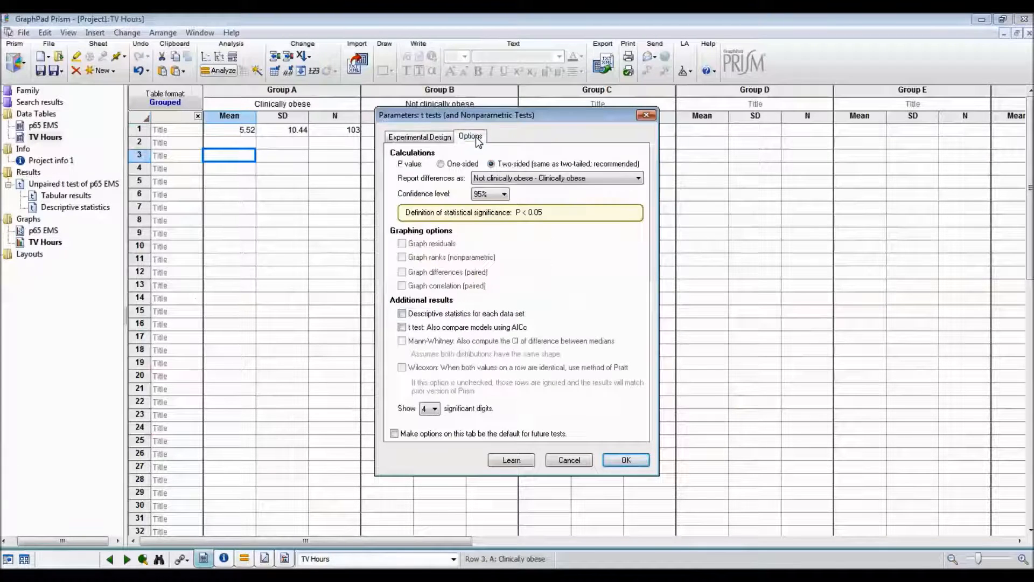
click(576, 179)
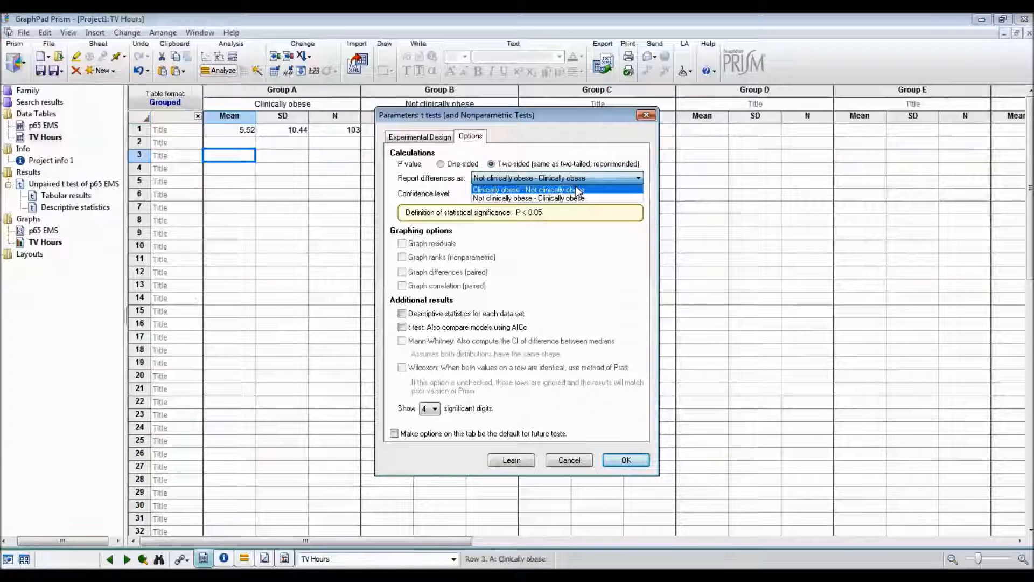
click(577, 190)
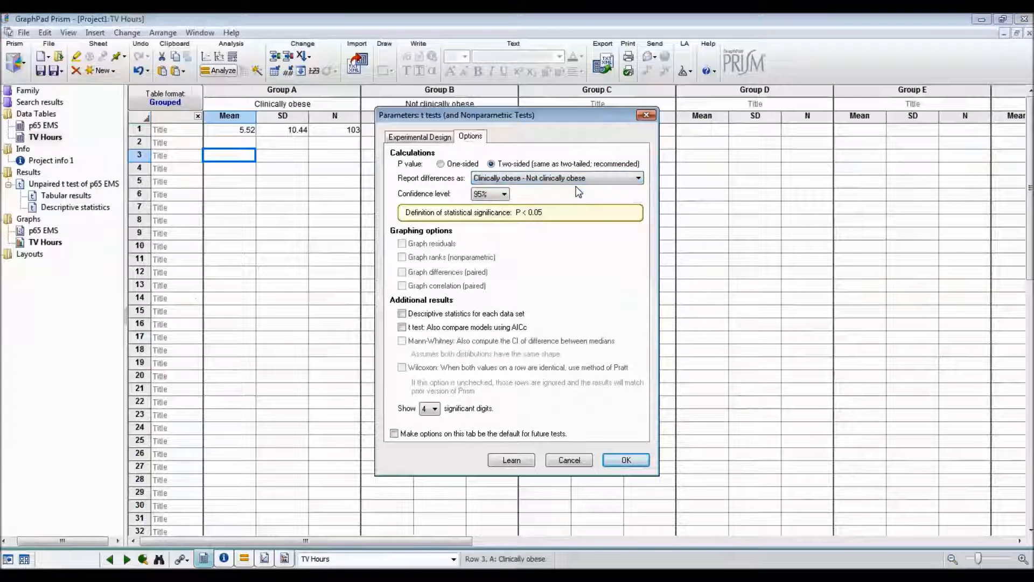
click(439, 314)
click(638, 457)
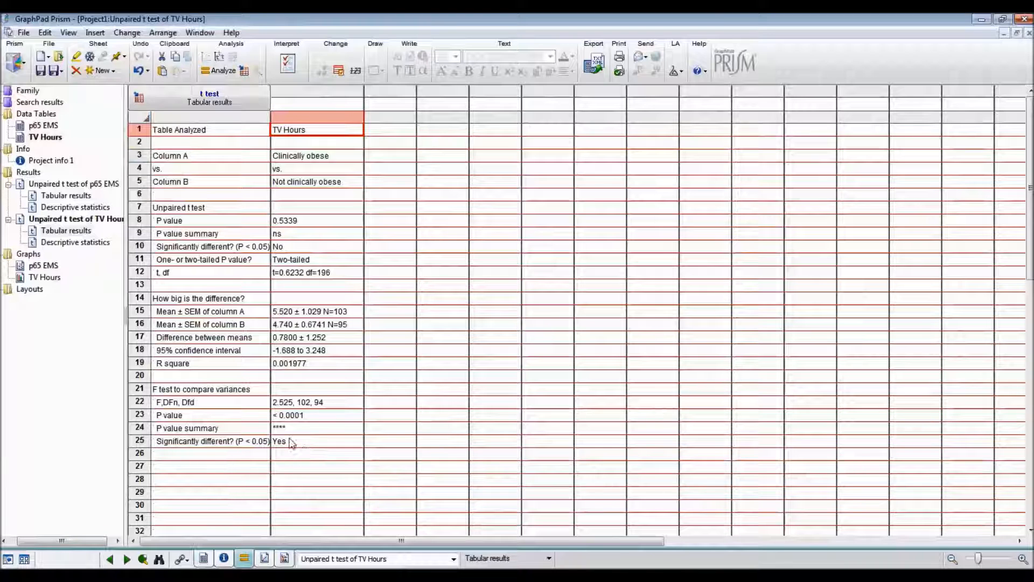
drag(241, 391, 300, 442)
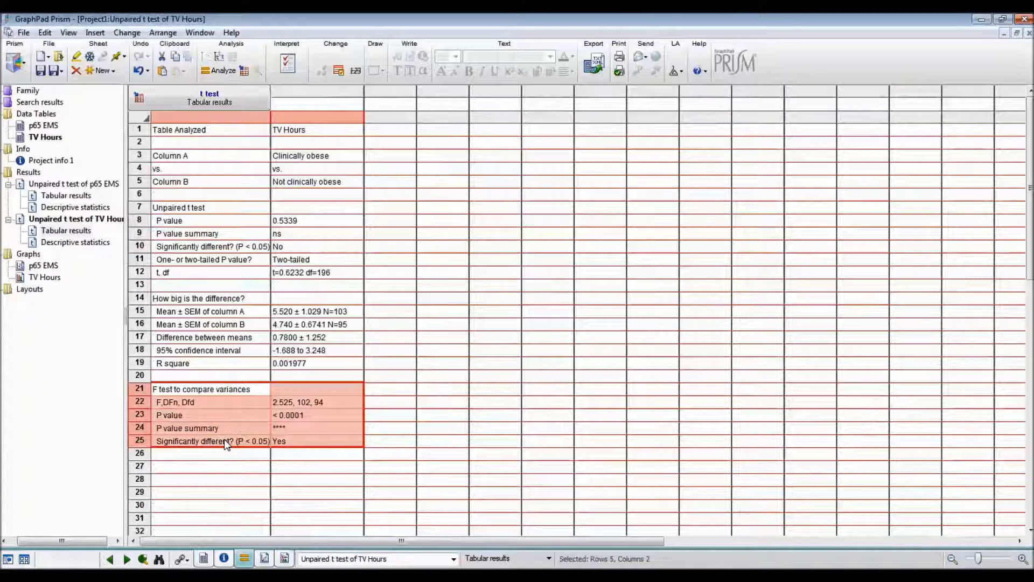
click(314, 454)
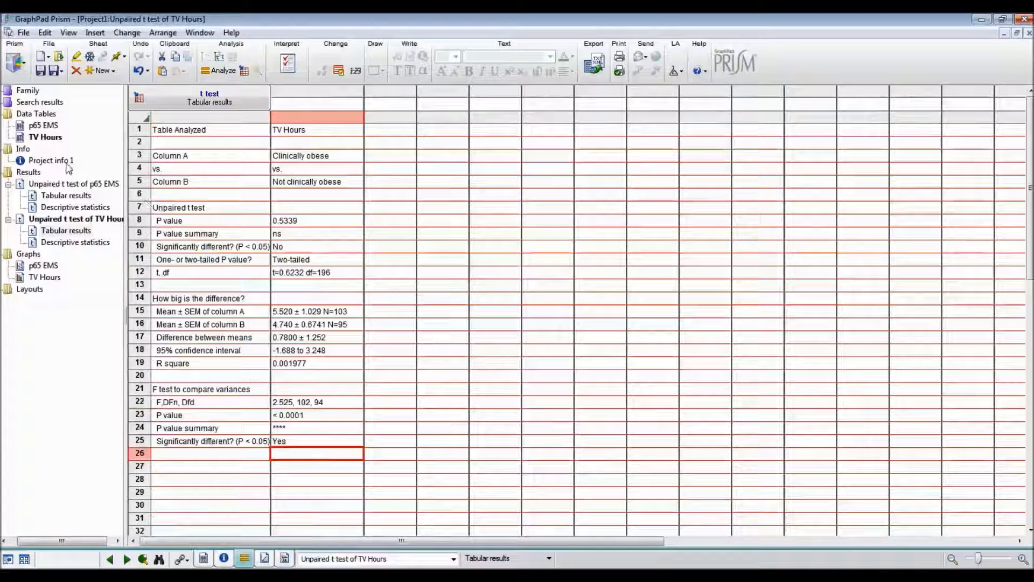
Change the existing TV Hours t test to an unpaired t test with Welch's correction, modifying the existing results.
click(43, 138)
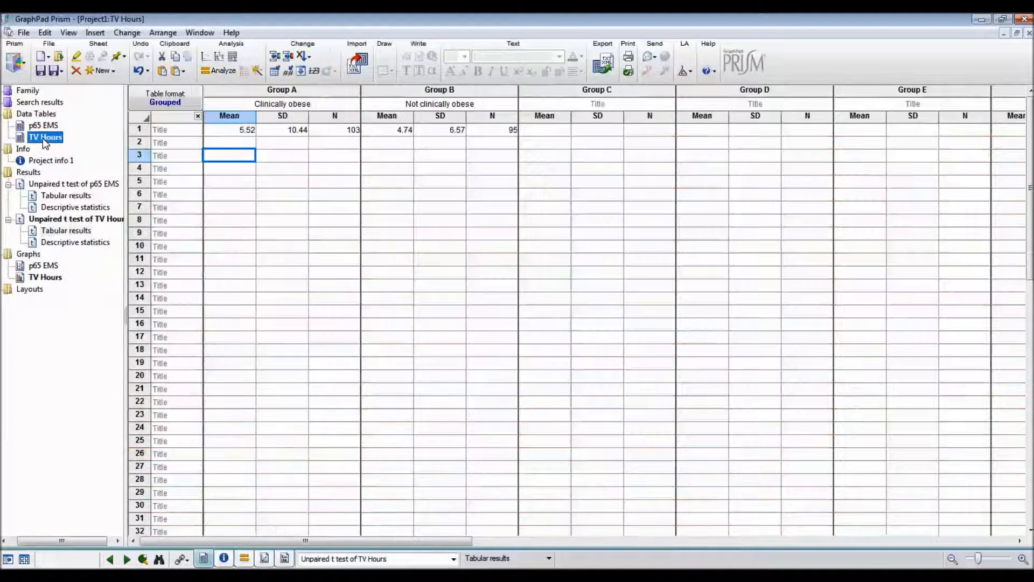
click(216, 71)
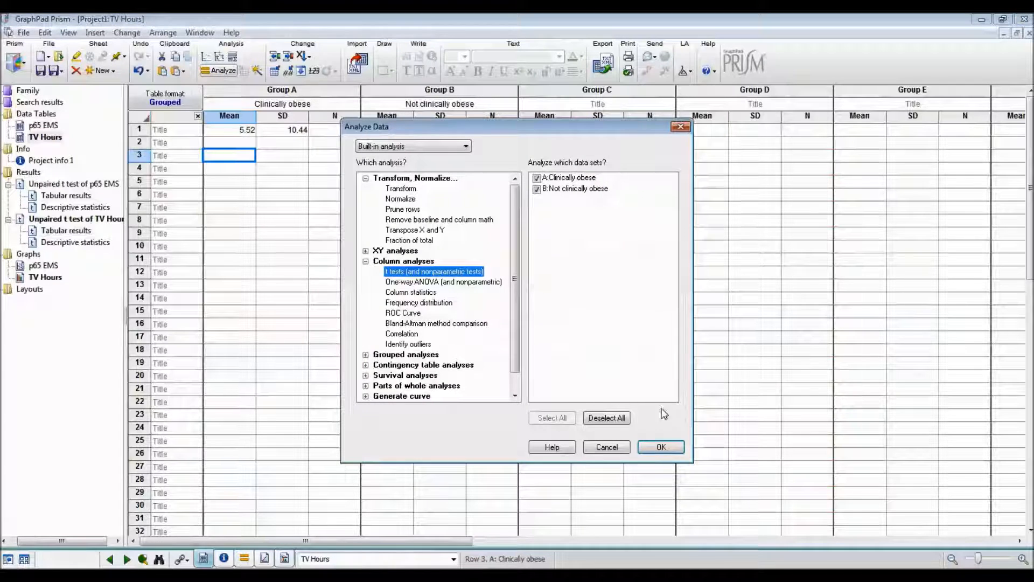
click(666, 447)
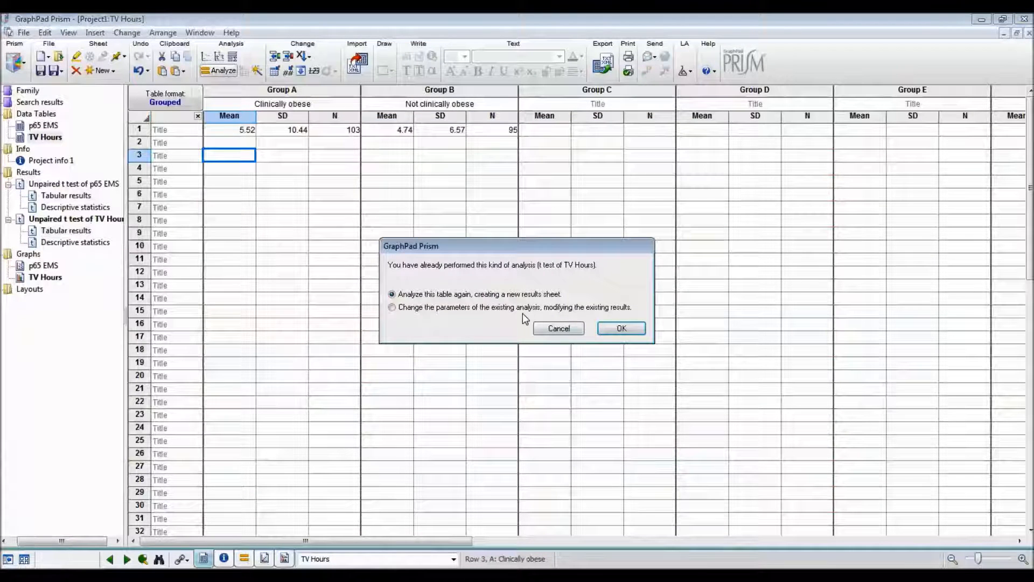
click(450, 313)
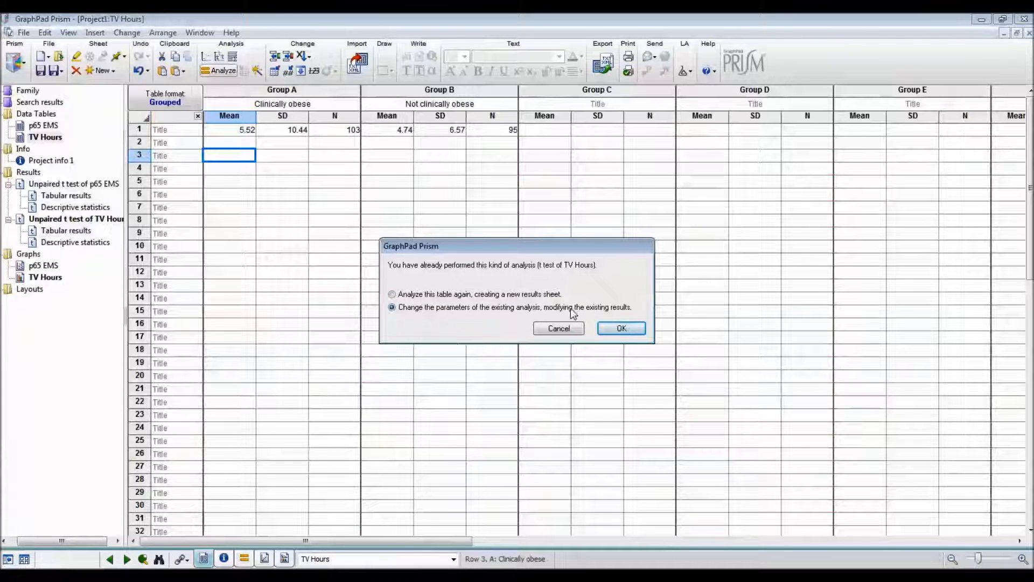
click(622, 328)
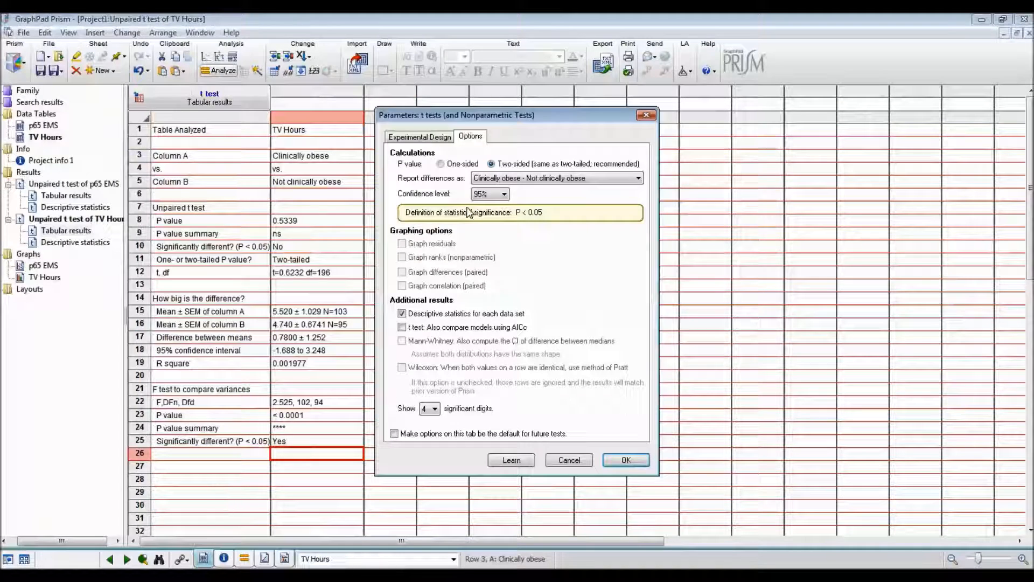
click(421, 137)
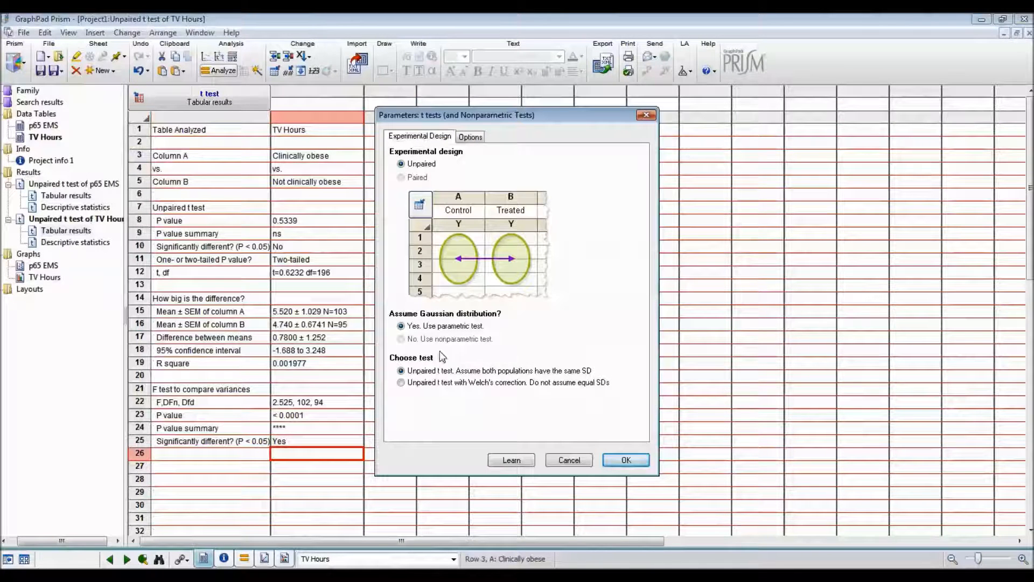
click(441, 383)
click(624, 464)
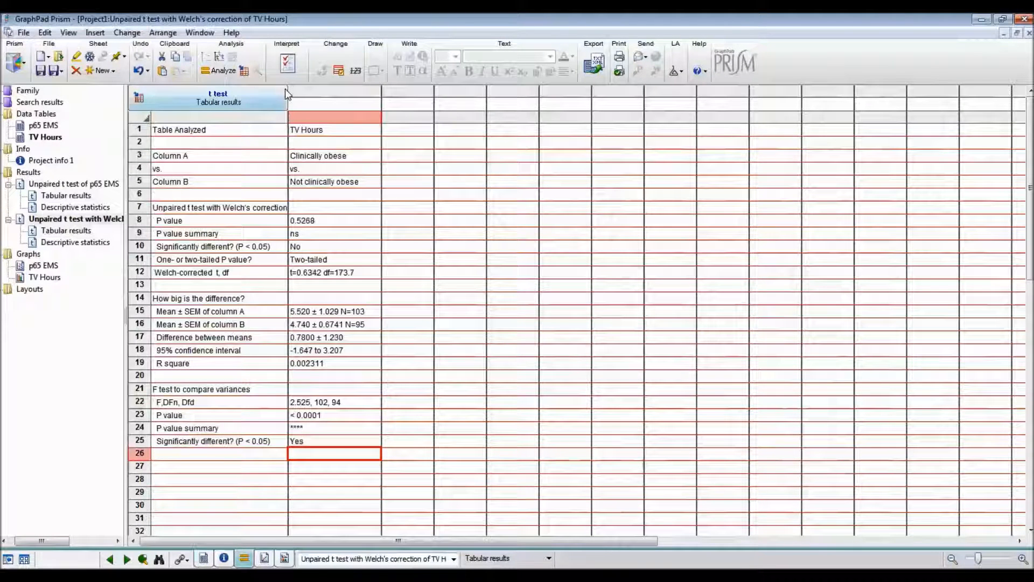
Examine the Welch-corrected results: P value, t and df, mean and SEM of each group, difference between means and 95% confidence interval.
click(250, 210)
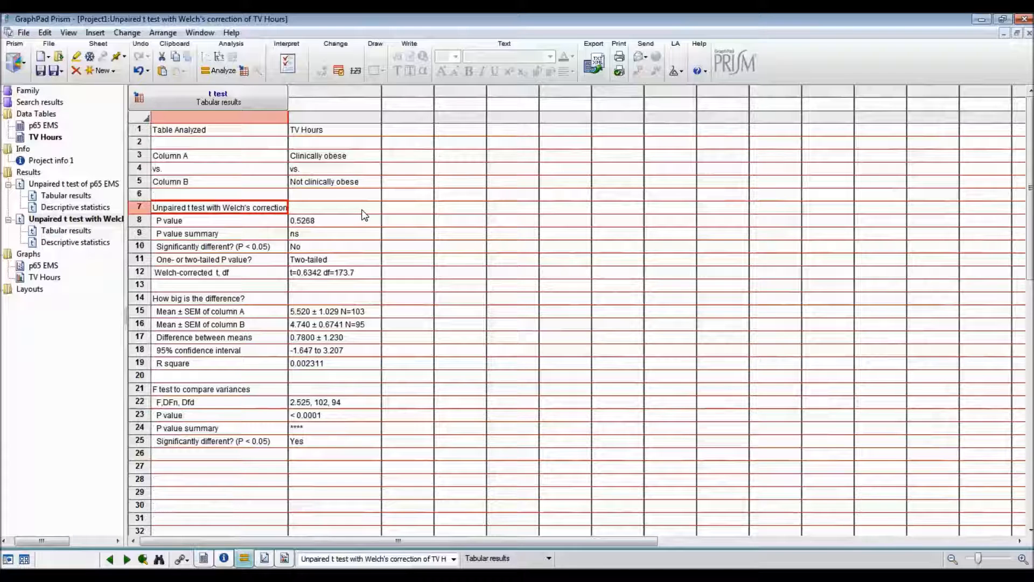
click(415, 223)
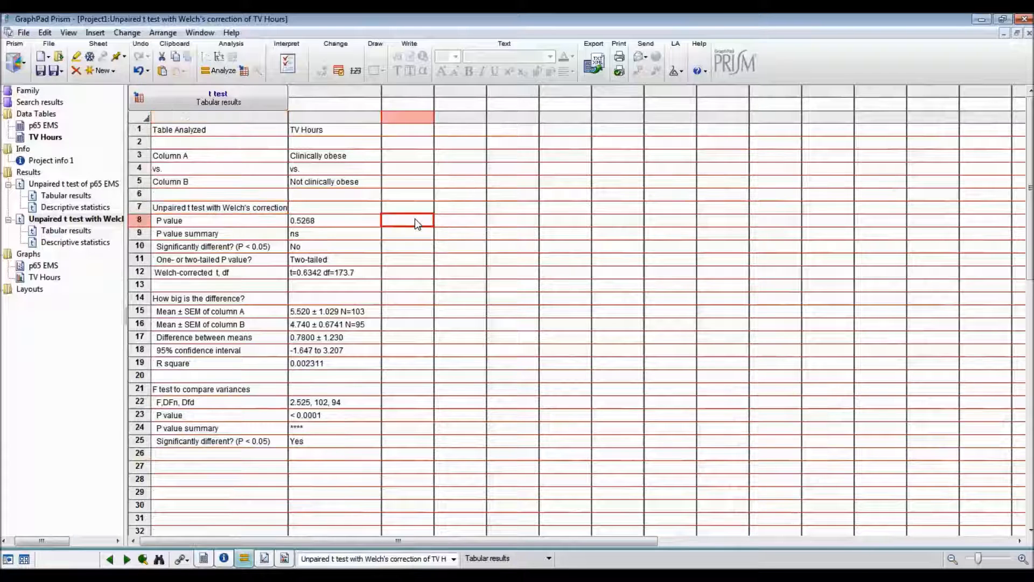
click(366, 227)
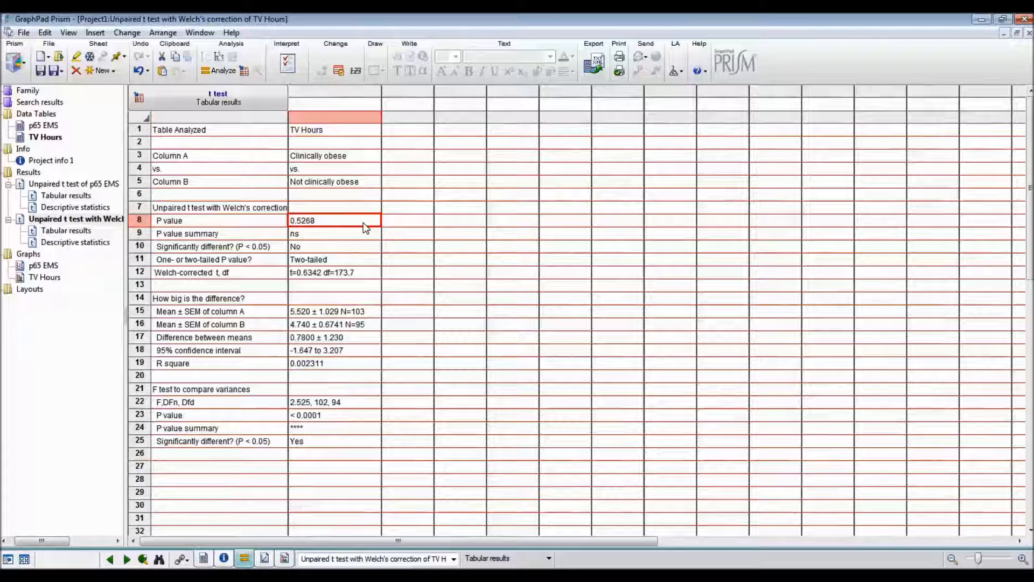
click(360, 275)
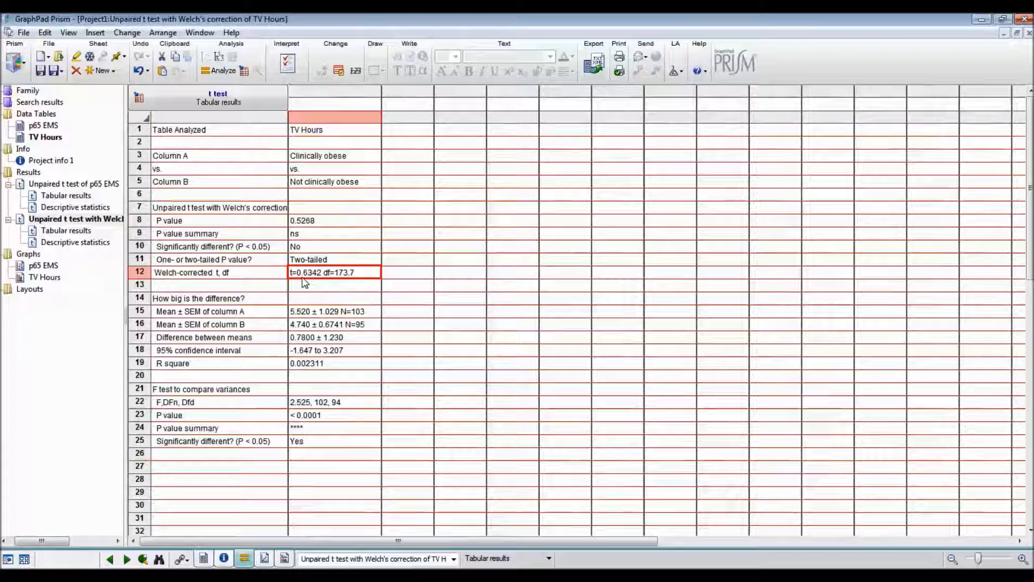
click(304, 313)
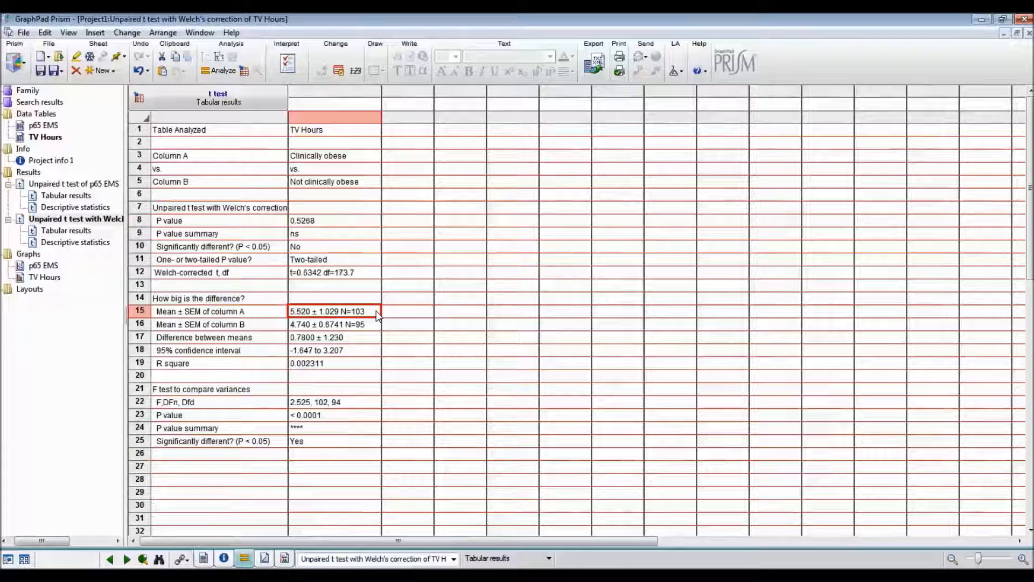
click(375, 324)
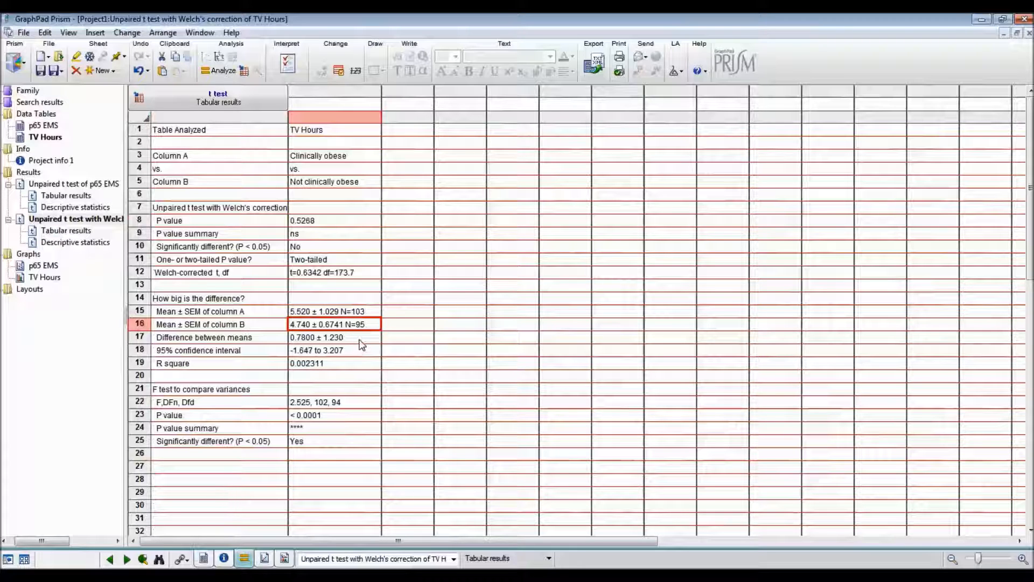
click(359, 340)
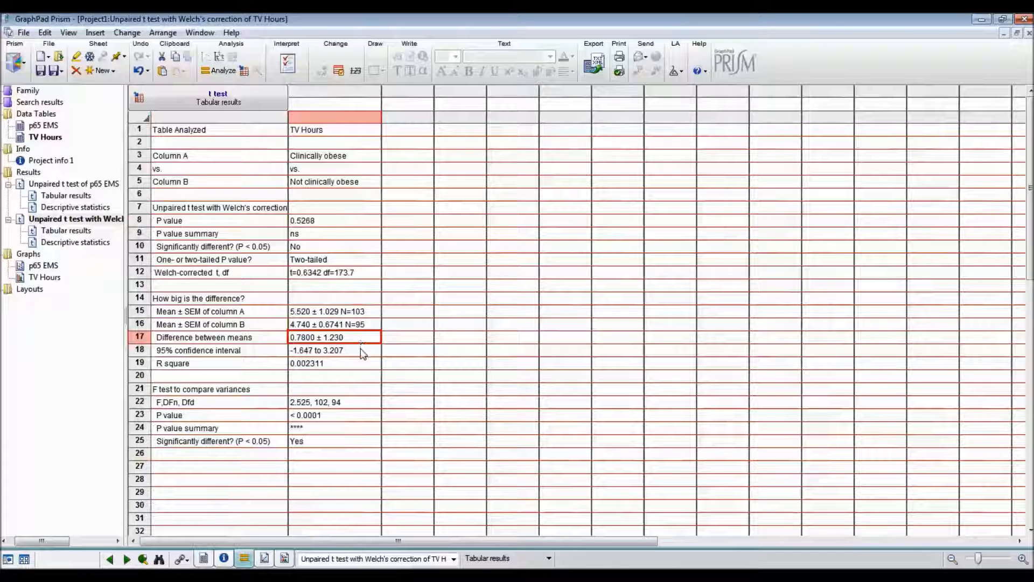
click(364, 358)
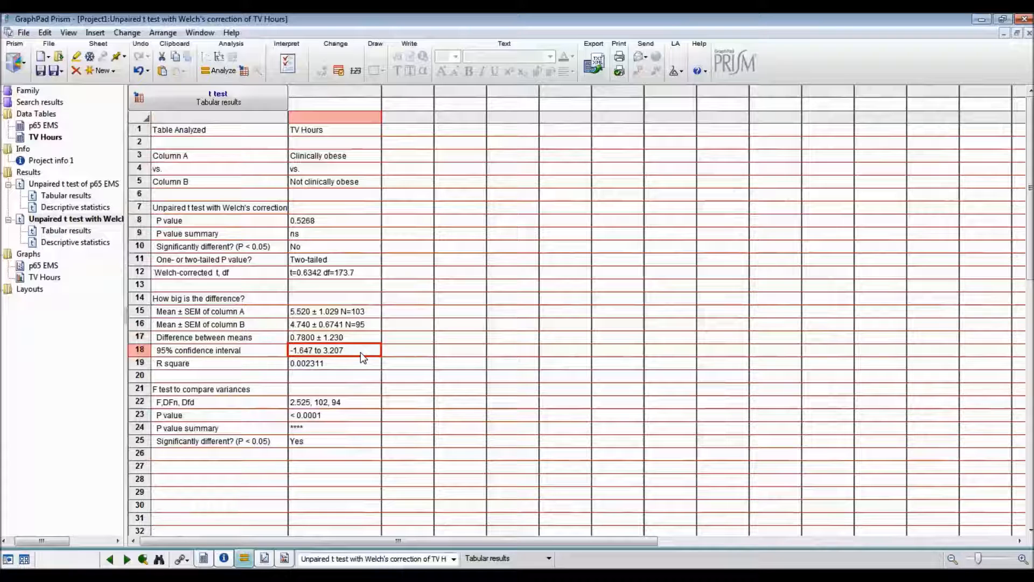